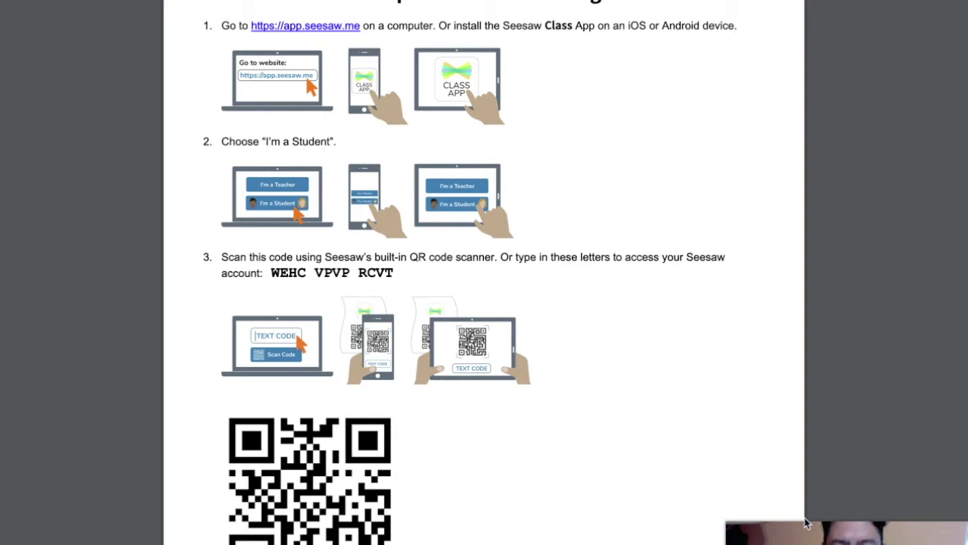
Copy the student's text access code from step 3 of the Seesaw sign-in instructions.
{"action": "double_click", "coordinate": [394, 273]}
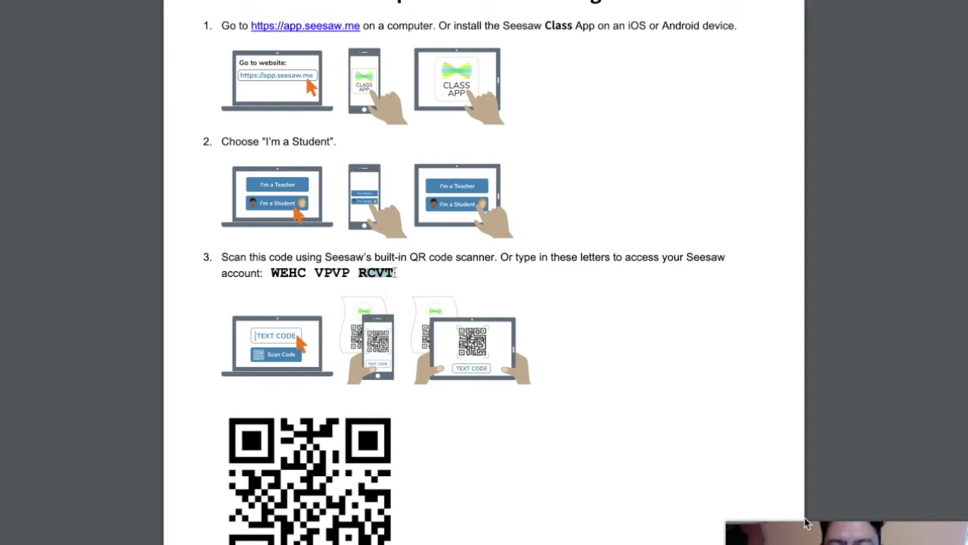
{"action": "left_click_drag", "start_coordinate": [395, 272], "coordinate": [271, 273]}
{"action": "key", "text": "super+c"}
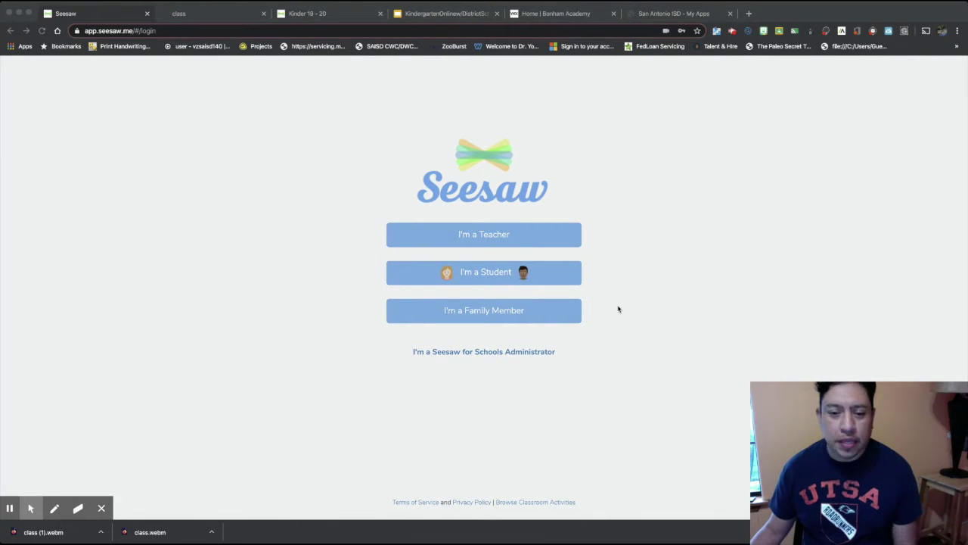
Sign in to Seesaw as a student by pasting the copied code into the text code field.
{"action": "left_click", "coordinate": [492, 275]}
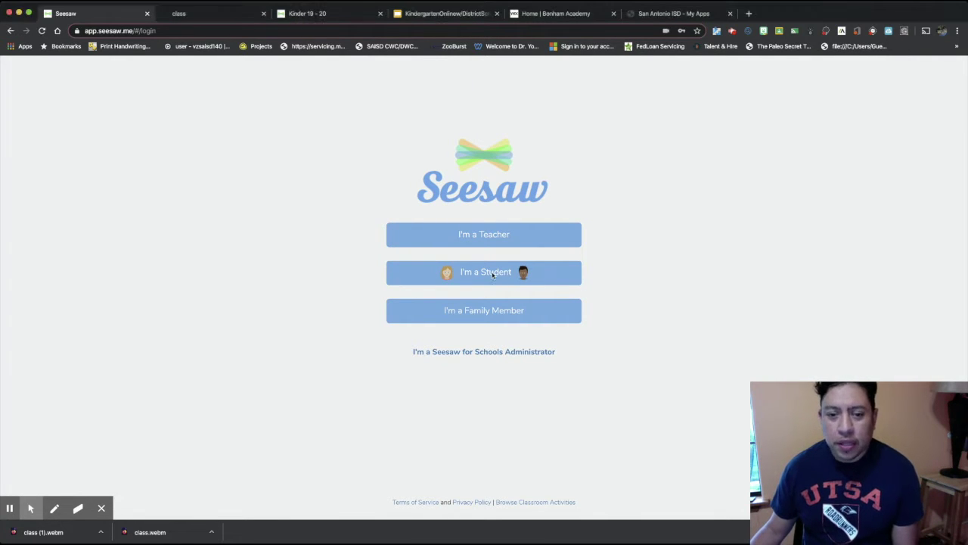
{"action": "left_click", "coordinate": [492, 274]}
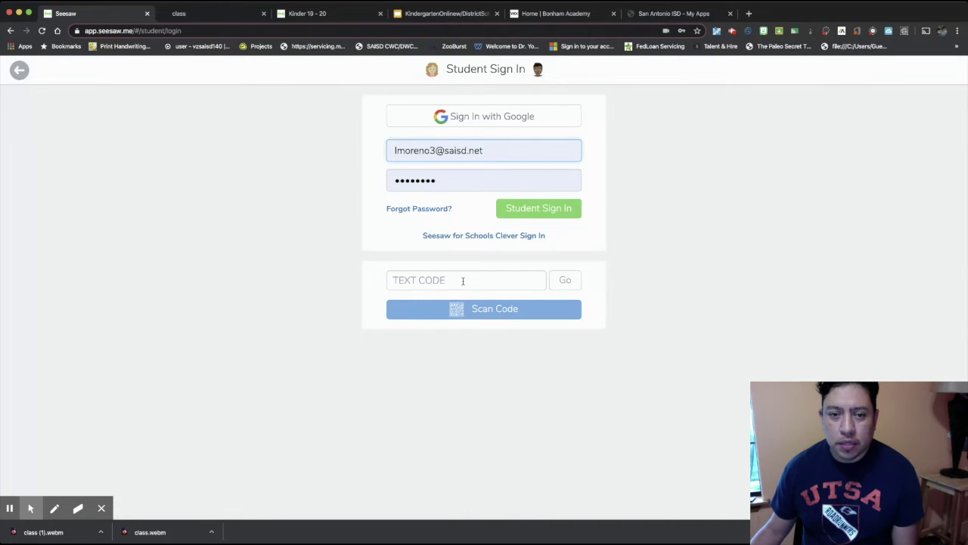
{"action": "left_click", "coordinate": [458, 281]}
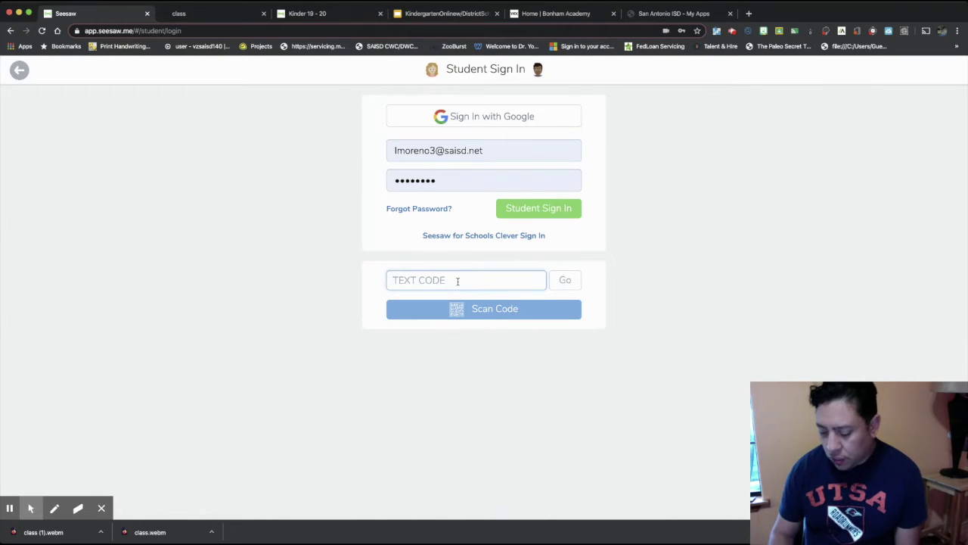
{"action": "key", "text": "super+v"}
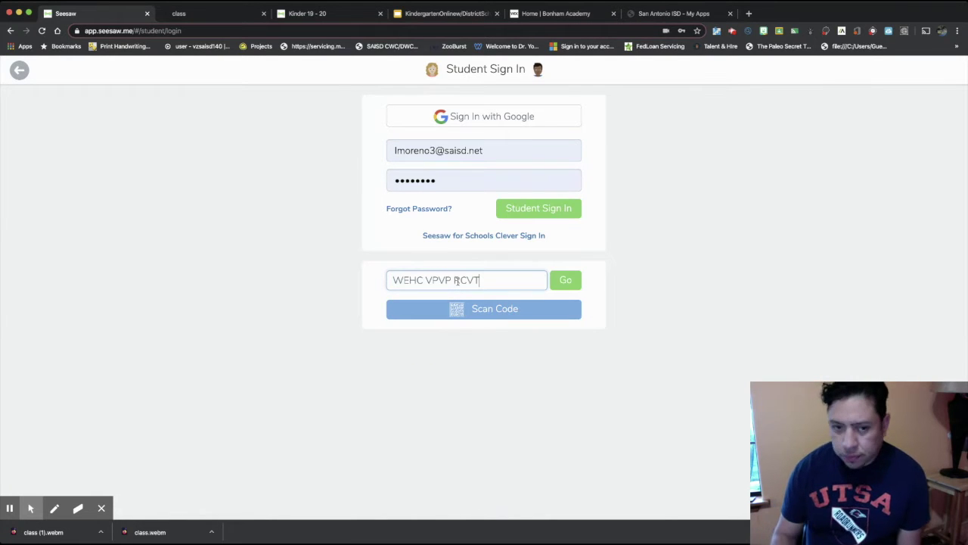
{"action": "left_click", "coordinate": [564, 284]}
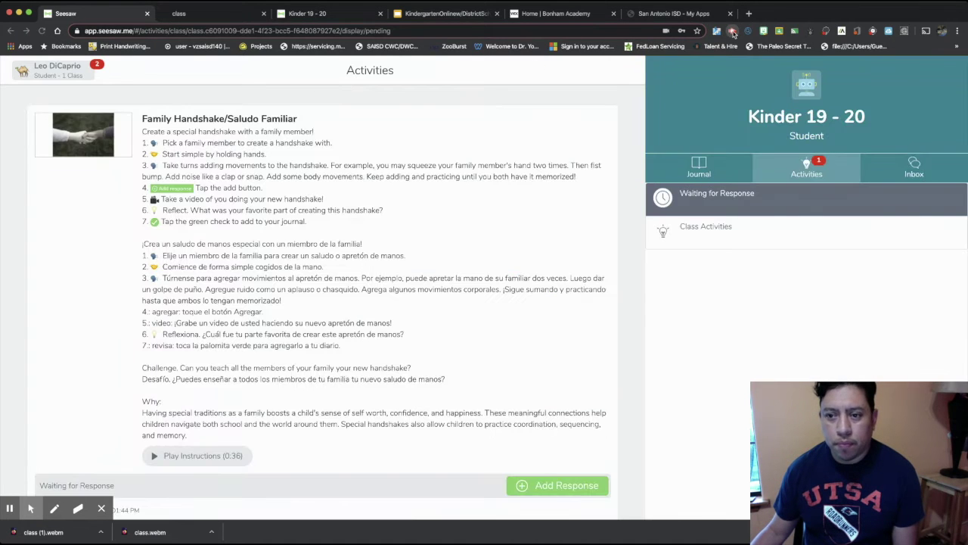
{"action": "left_click", "coordinate": [732, 34]}
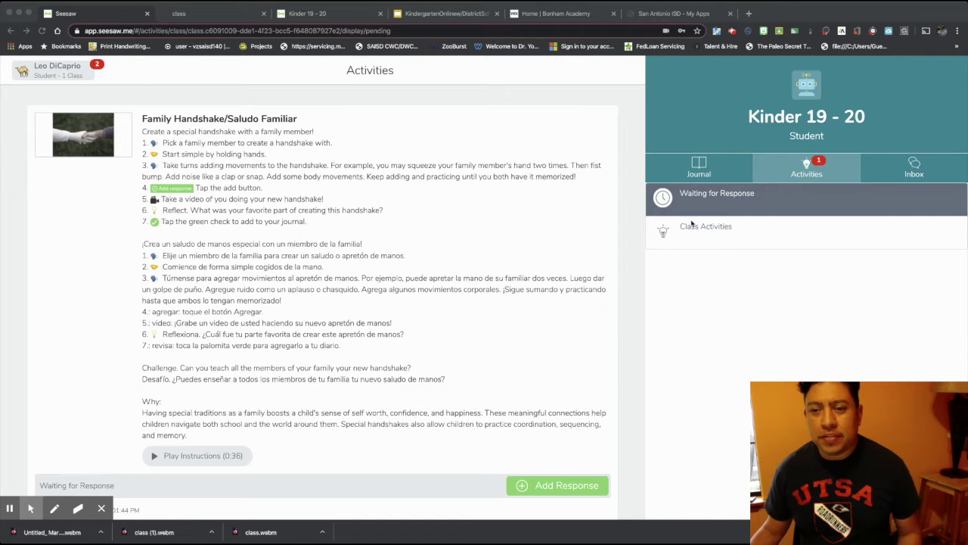
Look through the student's Journal, Activities and Inbox sections in the Kinder 19 - 20 class, including the Class Announcements messages.
{"action": "left_click", "coordinate": [699, 178]}
{"action": "left_click", "coordinate": [699, 176]}
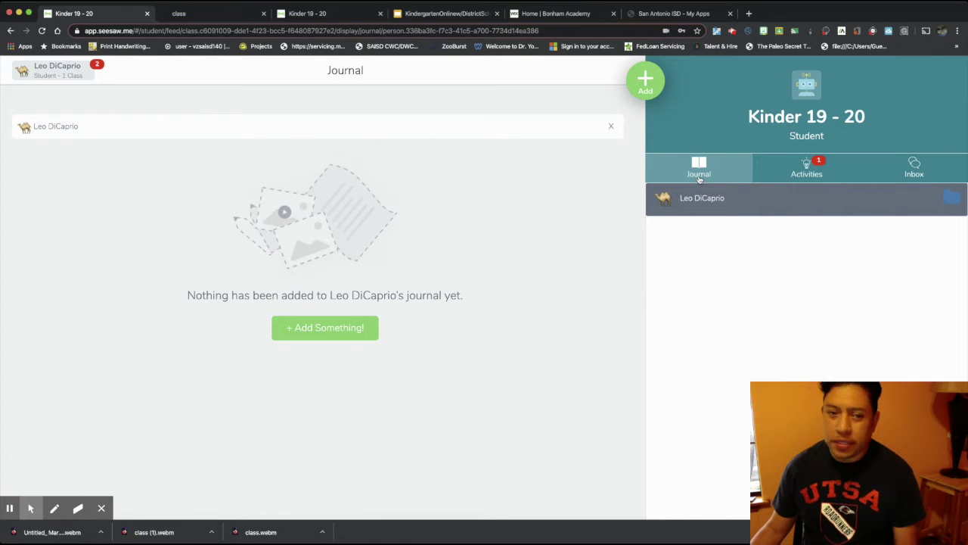
{"action": "left_click", "coordinate": [794, 167]}
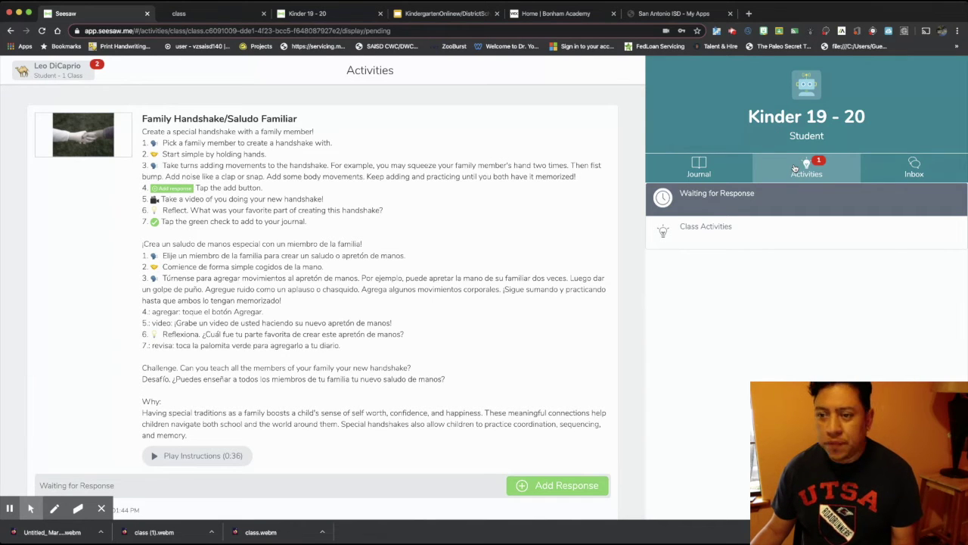
{"action": "left_click", "coordinate": [898, 169]}
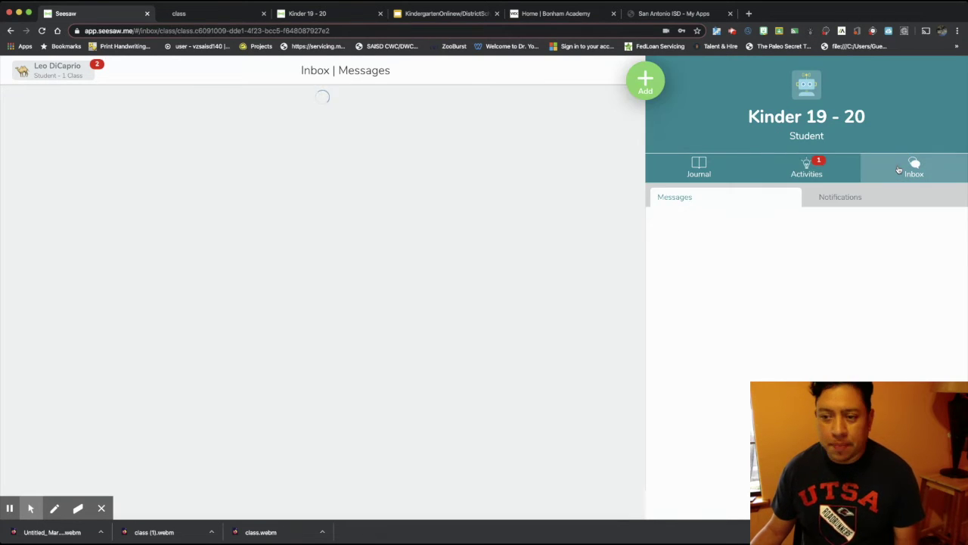
{"action": "scroll", "coordinate": [477, 188], "scroll_direction": "up", "scroll_amount": 10}
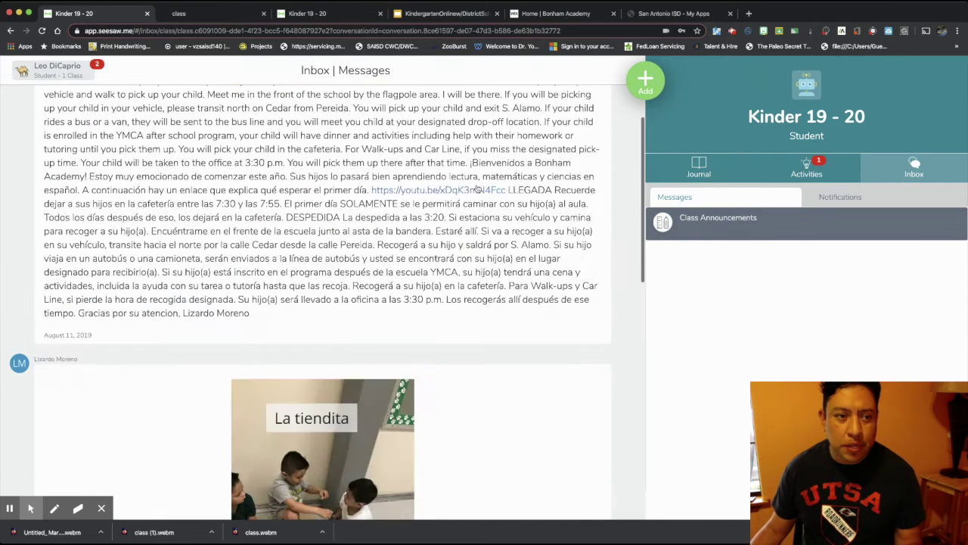
{"action": "scroll", "coordinate": [476, 187], "scroll_direction": "down", "scroll_amount": 15}
{"action": "scroll", "coordinate": [476, 184], "scroll_direction": "up", "scroll_amount": 15}
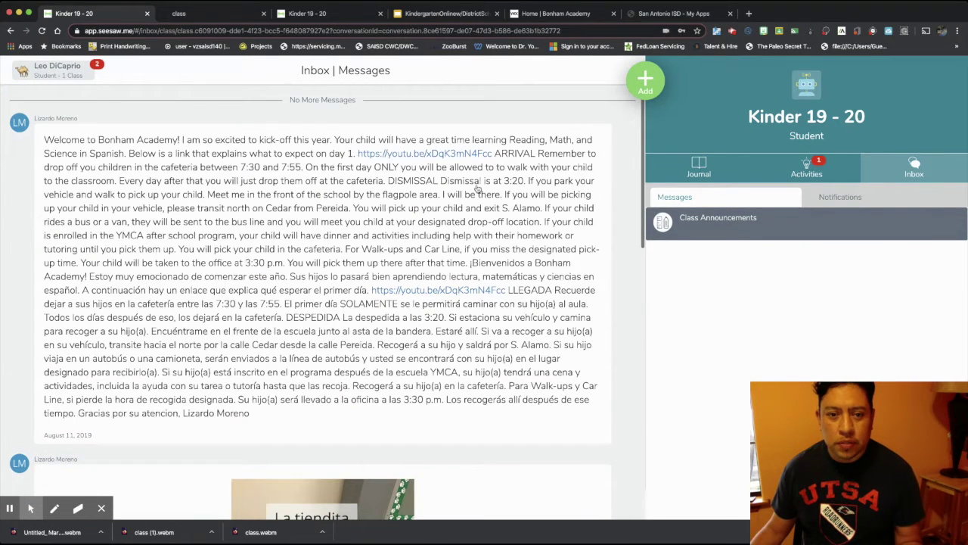
{"action": "left_click", "coordinate": [693, 172]}
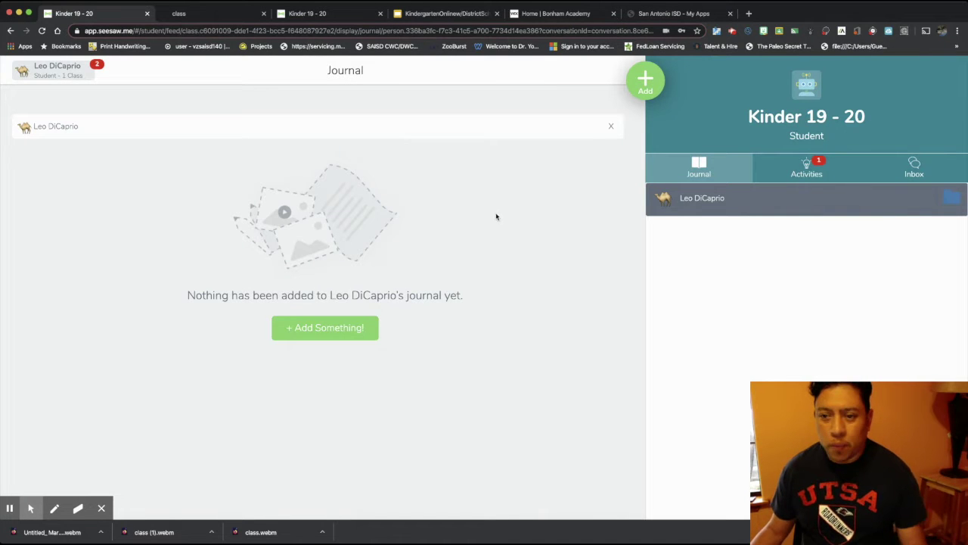
{"action": "left_click", "coordinate": [787, 171]}
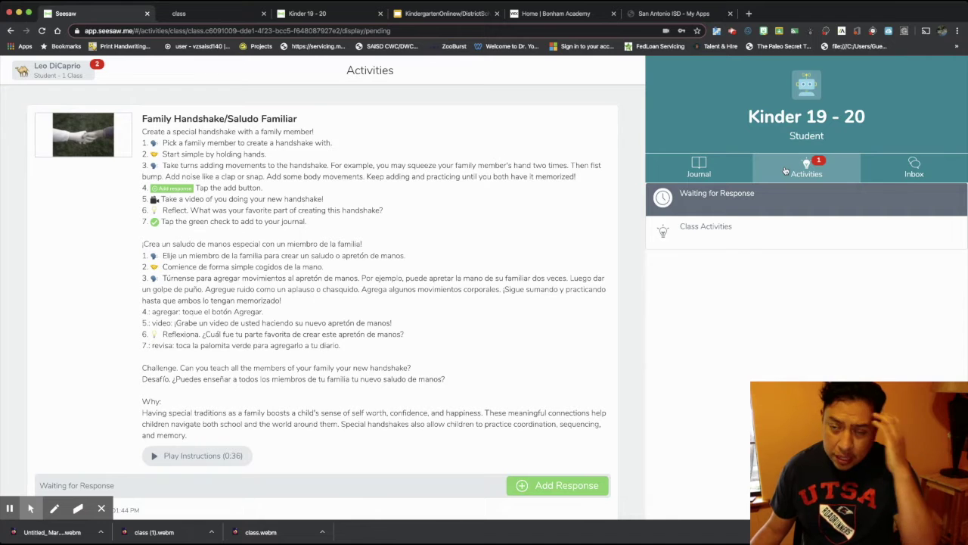
{"action": "left_click", "coordinate": [913, 169]}
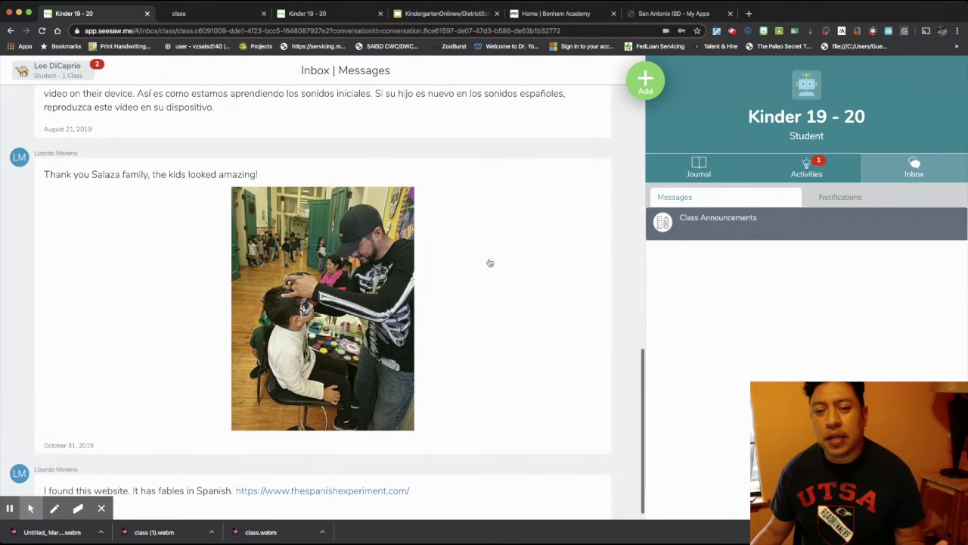
{"action": "scroll", "coordinate": [490, 263], "scroll_direction": "up", "scroll_amount": 15}
Return to the pending activities and play the audio instructions for Family Handshake/Saludo Familiar.
{"action": "left_click", "coordinate": [800, 171]}
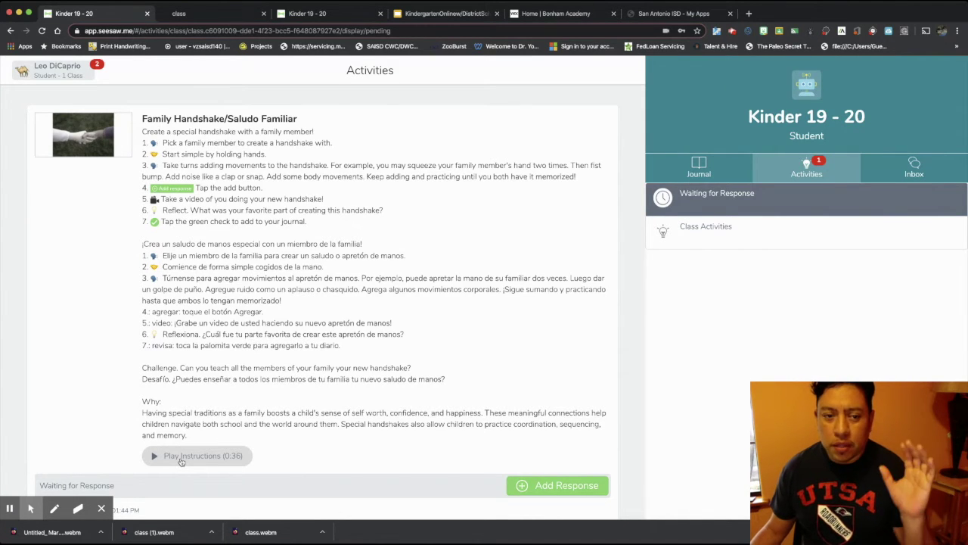
{"action": "left_click", "coordinate": [181, 456]}
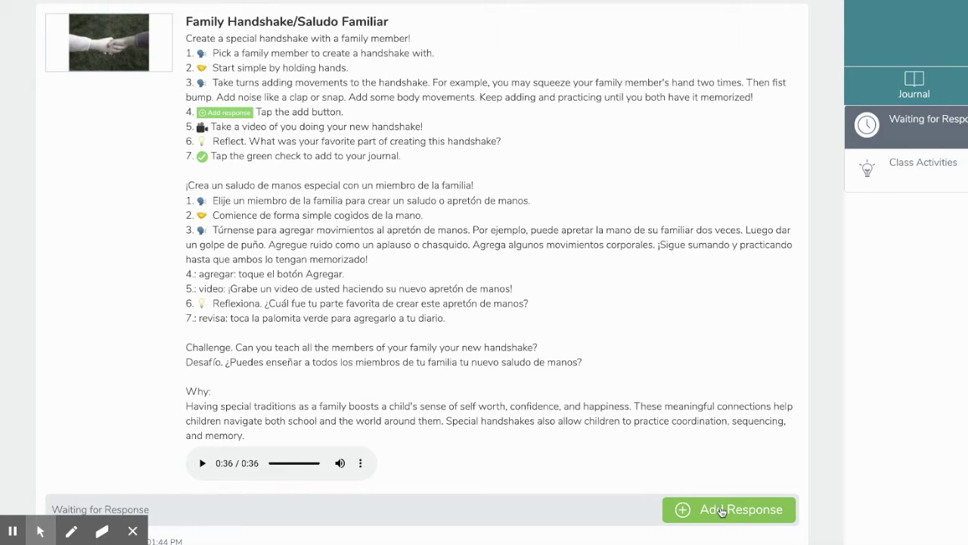
Record a short video response to the Family Handshake/Saludo Familiar activity and submit it without a caption.
{"action": "left_click", "coordinate": [722, 512]}
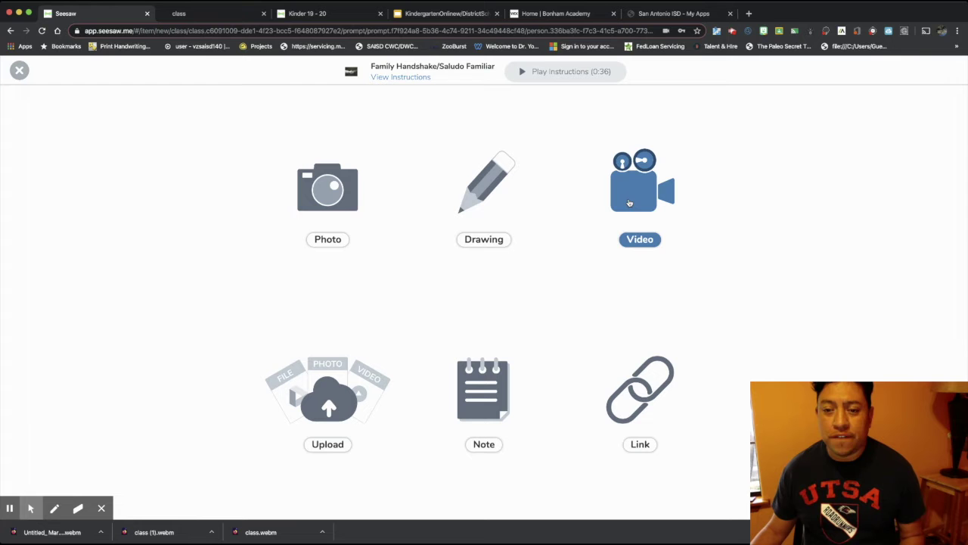
{"action": "left_click", "coordinate": [628, 203]}
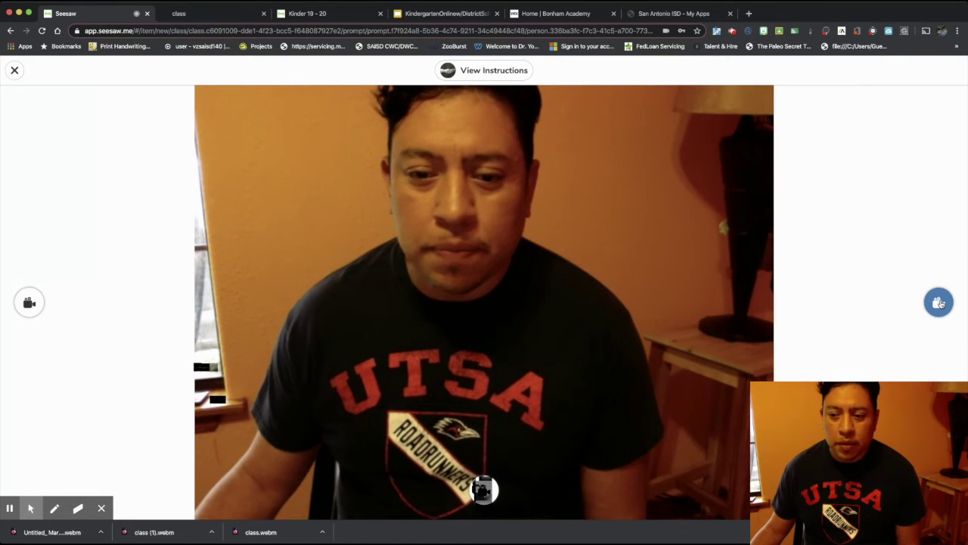
{"action": "left_click", "coordinate": [938, 303]}
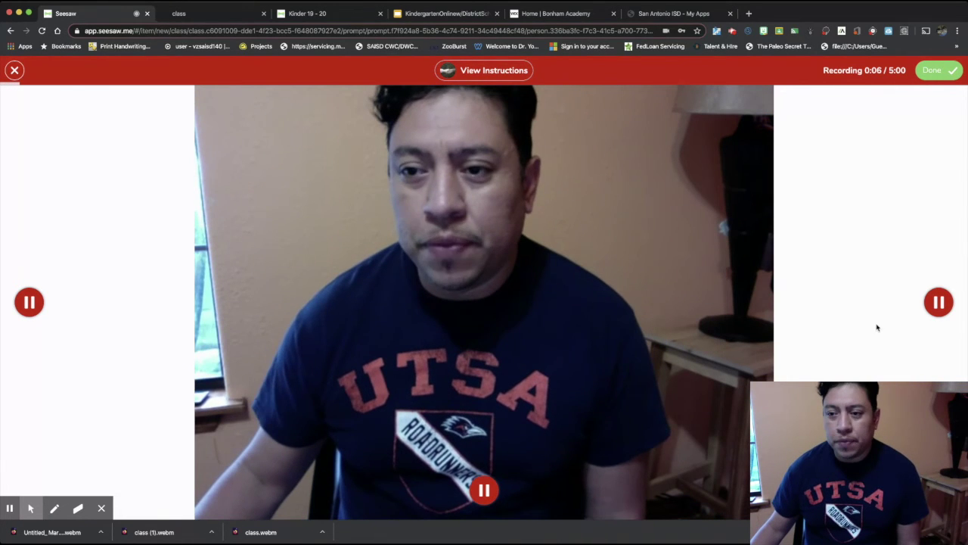
{"action": "left_click", "coordinate": [937, 71]}
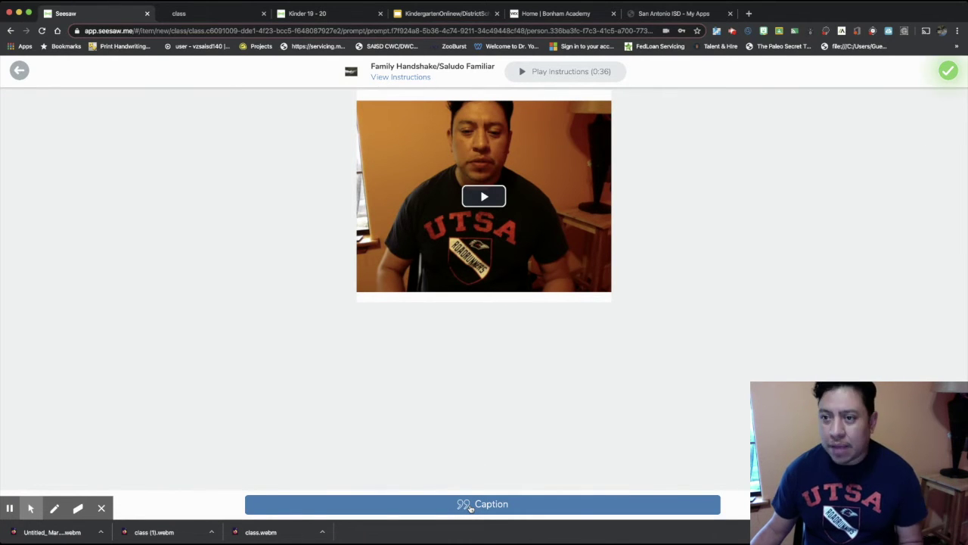
{"action": "left_click", "coordinate": [945, 73]}
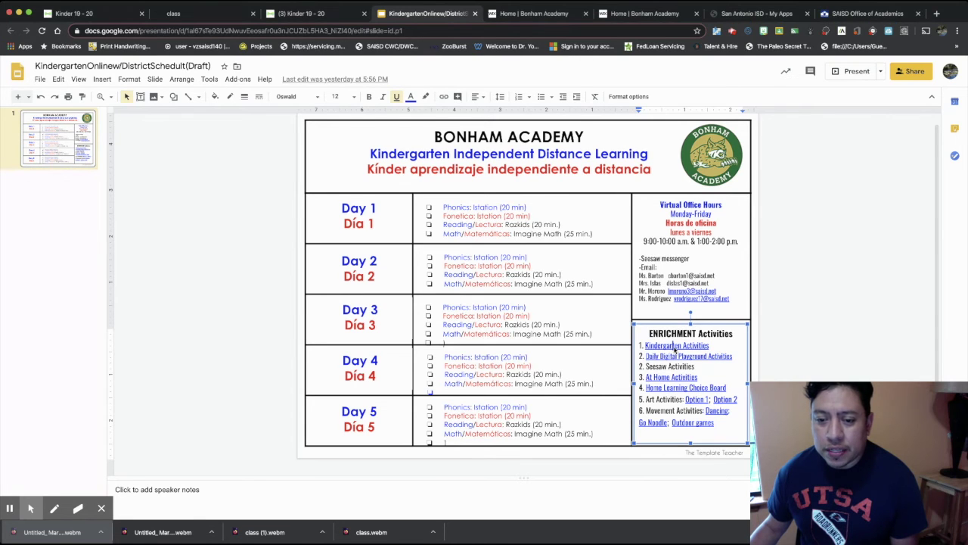
Show the Kindergarten Activities link on the schedule and examine the literacy resources on the Bonham Academy website.
{"action": "double_click", "coordinate": [675, 346]}
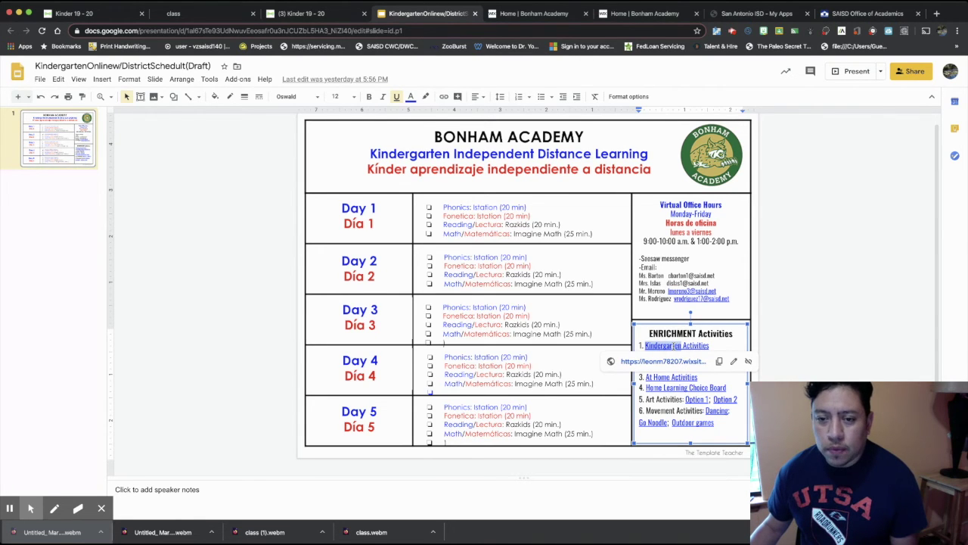
{"action": "left_click", "coordinate": [524, 15]}
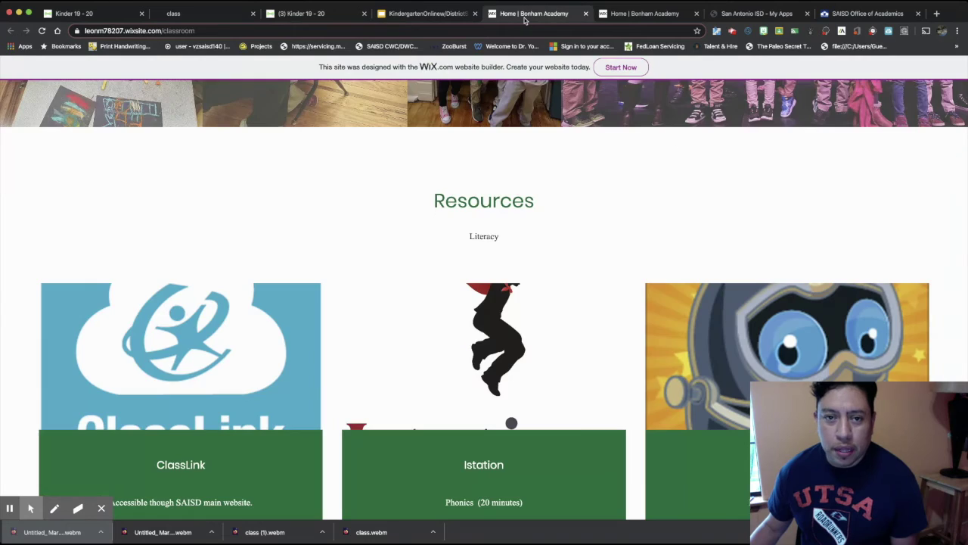
{"action": "scroll", "coordinate": [479, 212], "scroll_direction": "up", "scroll_amount": 10}
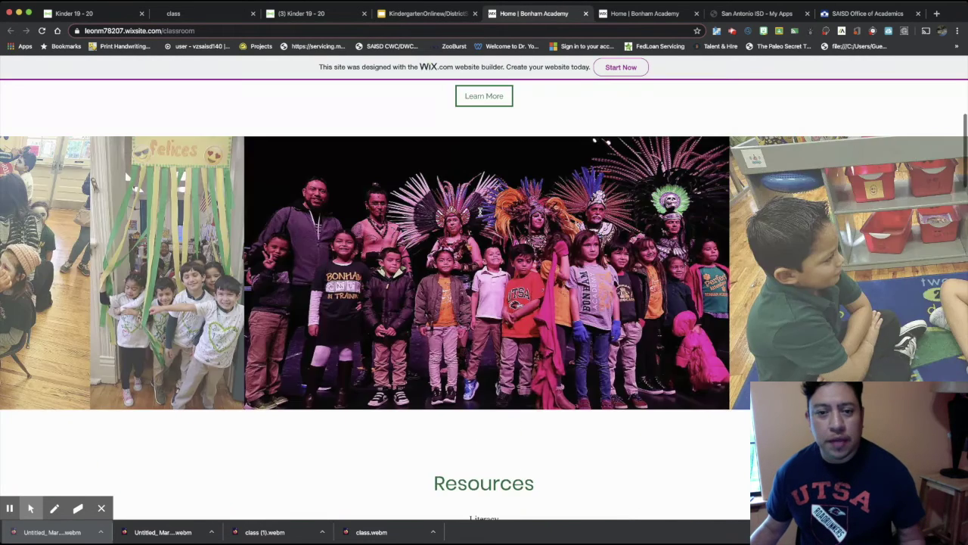
{"action": "scroll", "coordinate": [480, 212], "scroll_direction": "down", "scroll_amount": 5}
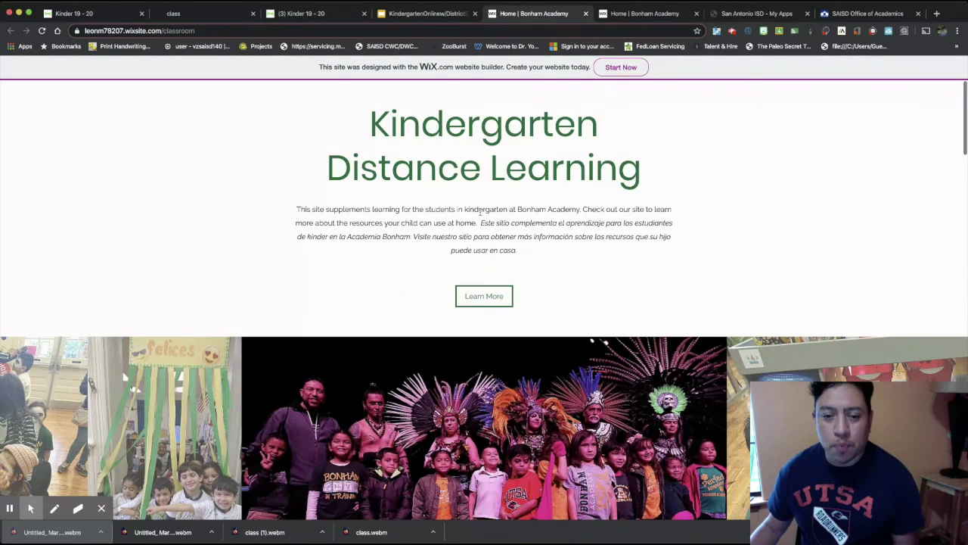
{"action": "scroll", "coordinate": [479, 211], "scroll_direction": "down", "scroll_amount": 7}
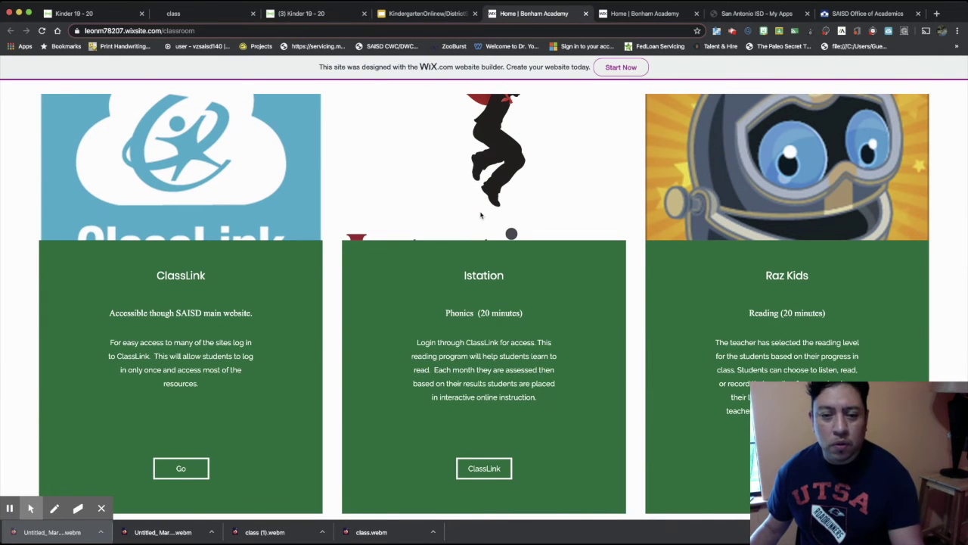
{"action": "scroll", "coordinate": [480, 215], "scroll_direction": "down", "scroll_amount": 1}
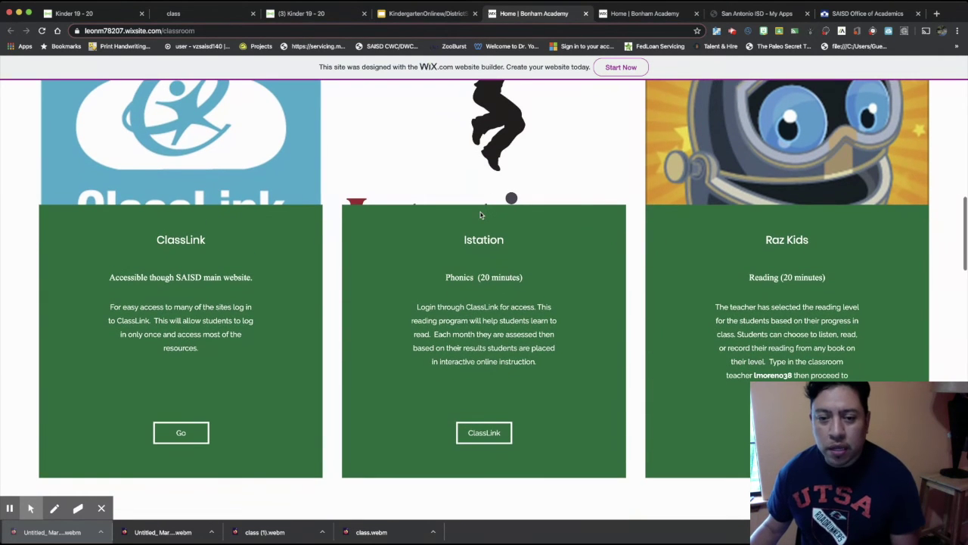
{"action": "scroll", "coordinate": [481, 215], "scroll_direction": "down", "scroll_amount": 1}
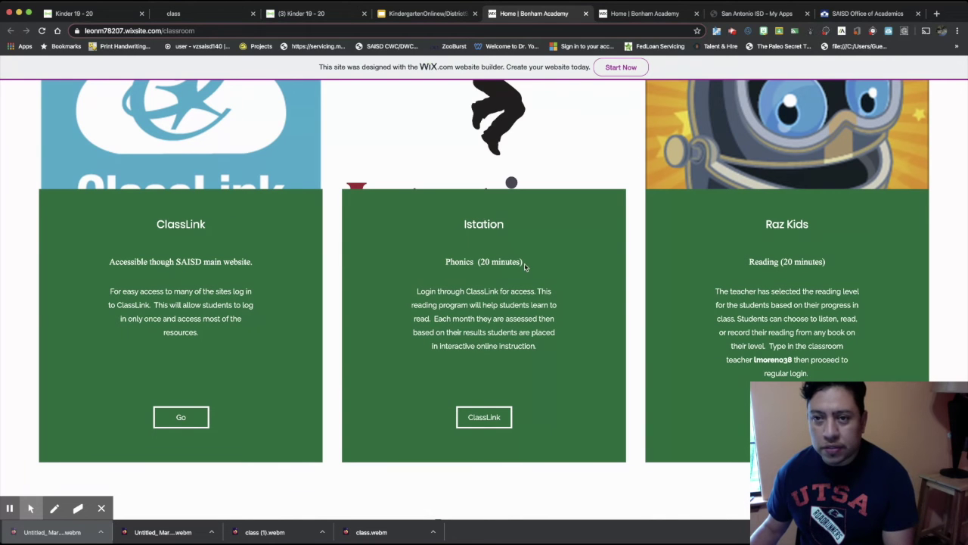
Switch to the San Antonio ISD My Apps page, and pause and resume the Istation session.
{"action": "left_click", "coordinate": [732, 15]}
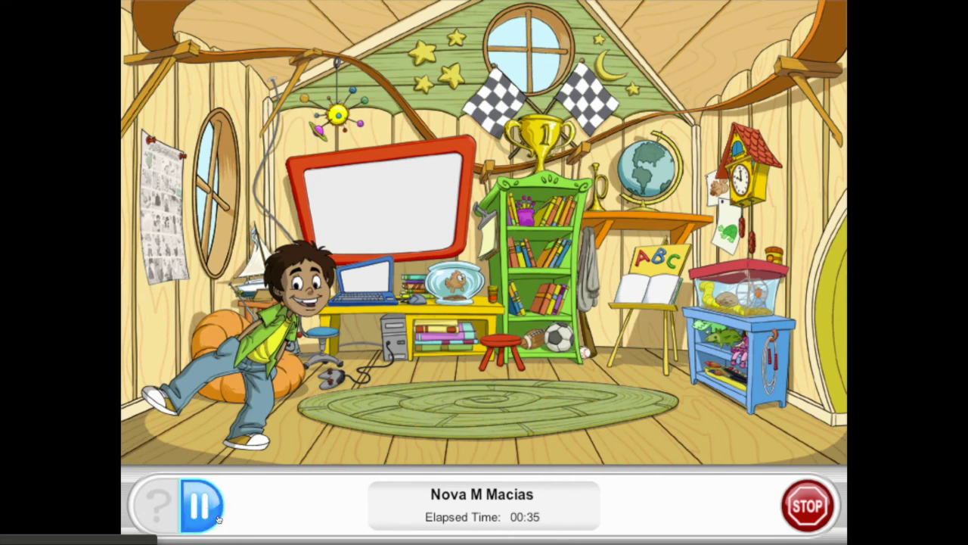
{"action": "left_click", "coordinate": [203, 507]}
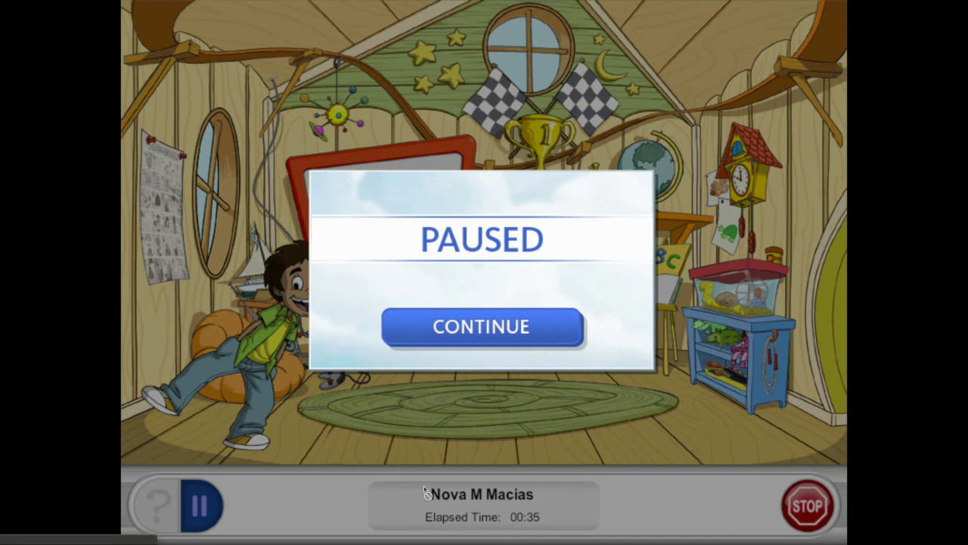
{"action": "left_click", "coordinate": [522, 341]}
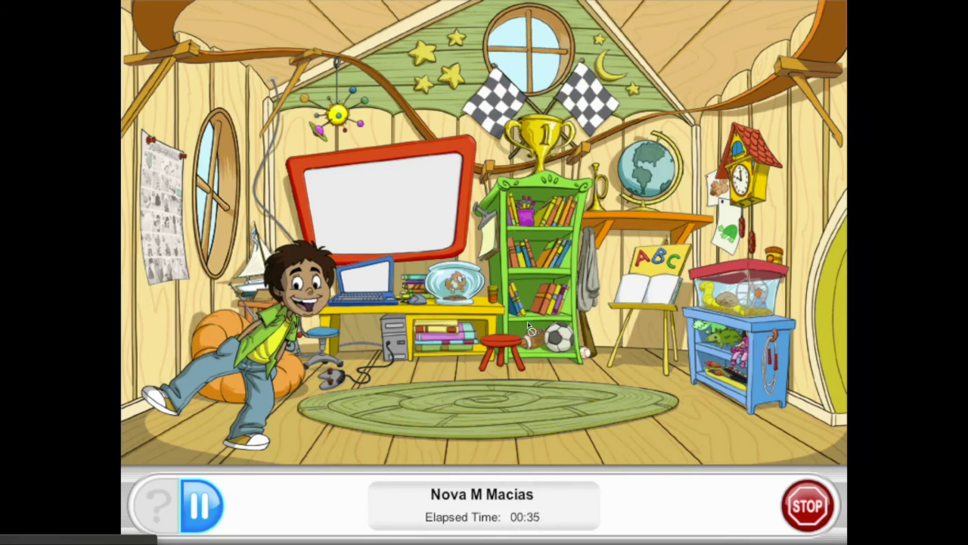
Stop the Istation lesson, confirm the exit, and log out of Istation from its main menu.
{"action": "left_click", "coordinate": [786, 512]}
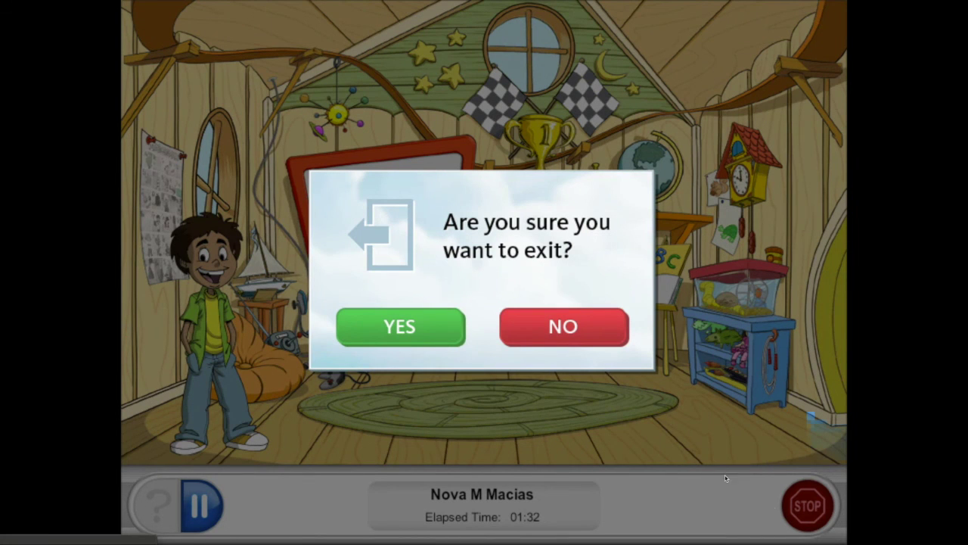
{"action": "left_click", "coordinate": [403, 338]}
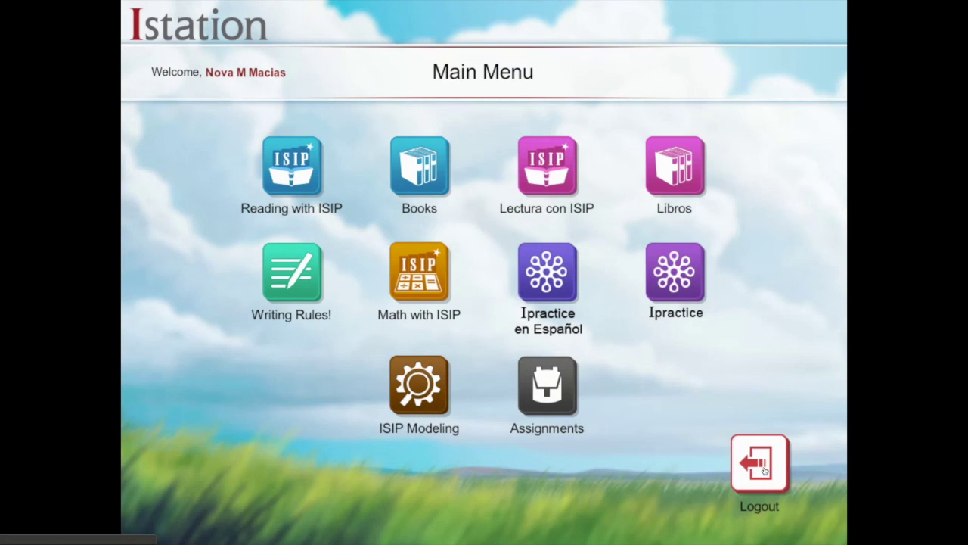
{"action": "left_click", "coordinate": [764, 470]}
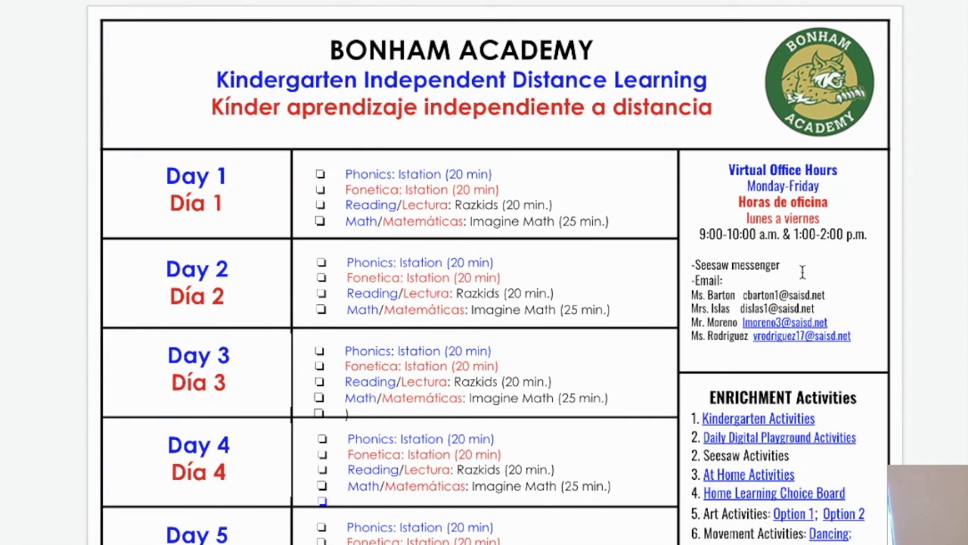
Review the virtual office hours and enrichment activities on the kindergarten distance learning schedule.
{"action": "scroll", "coordinate": [757, 310], "scroll_direction": "down", "scroll_amount": 1}
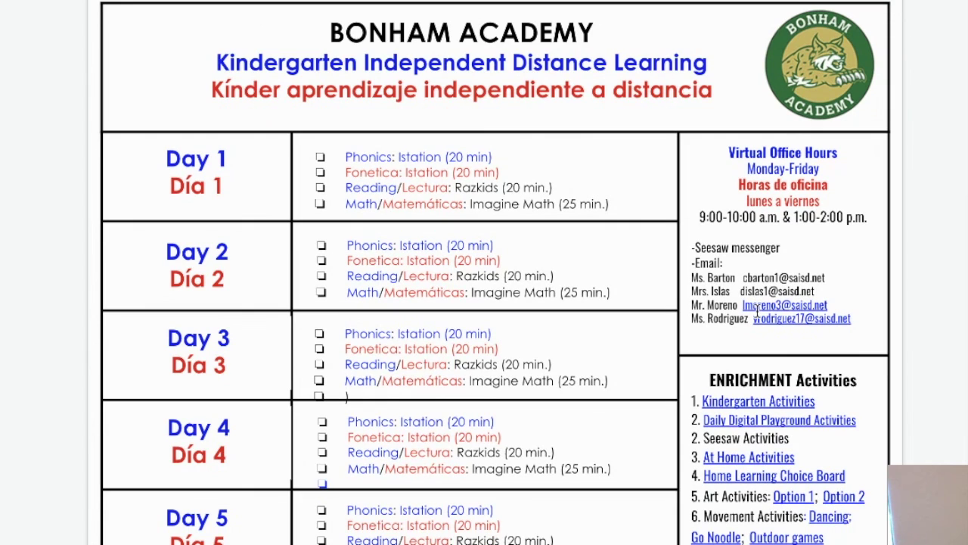